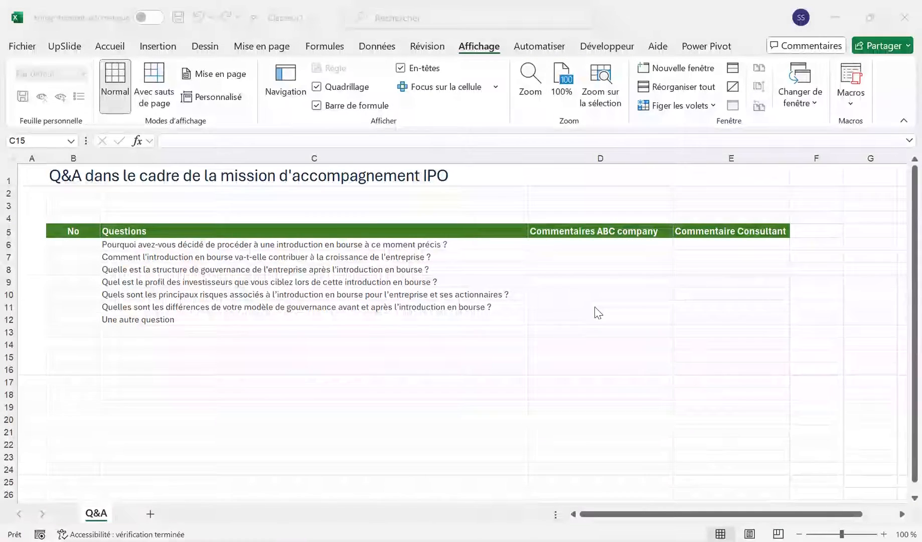
Step: Enter 1 as the number of the first question in cell B6
{"action": "left_click", "coordinate": [74, 242]}
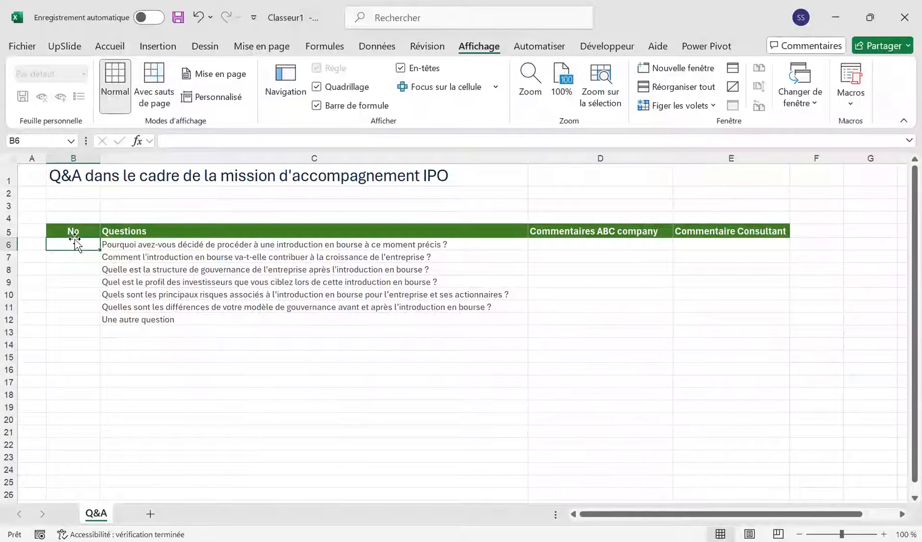
{"action": "type", "text": "1"}
{"action": "key", "text": "Return"}
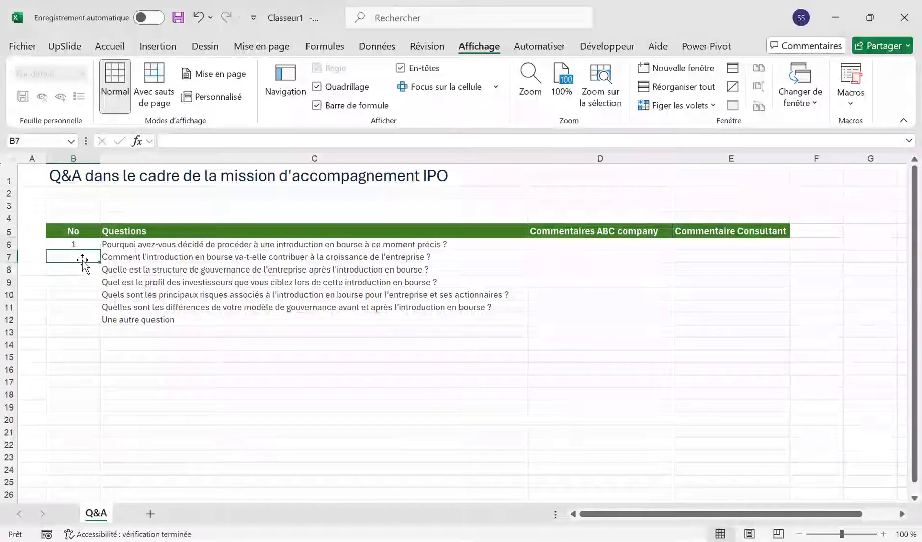
Step: Number the second question with the formula =B6+1 in B7 and fill it down to B12
{"action": "type", "text": "="}
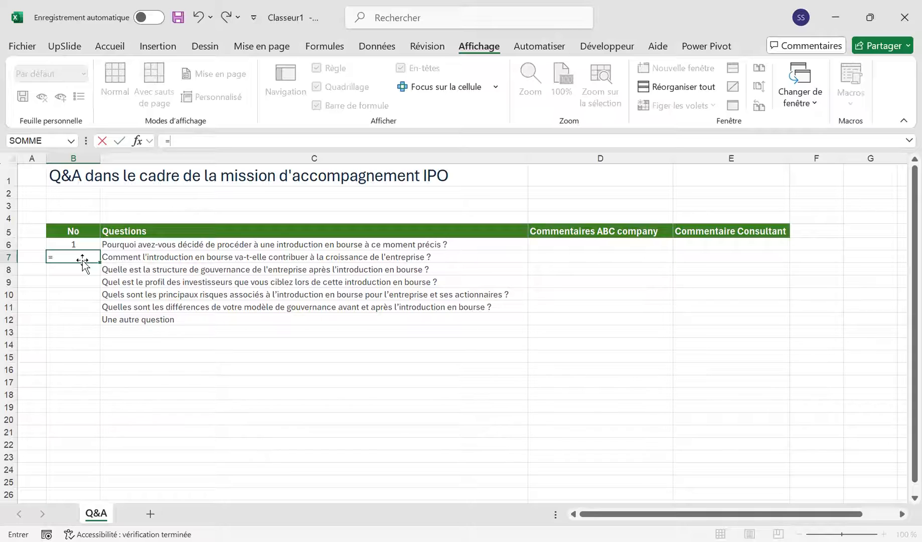
{"action": "key", "text": "Up"}
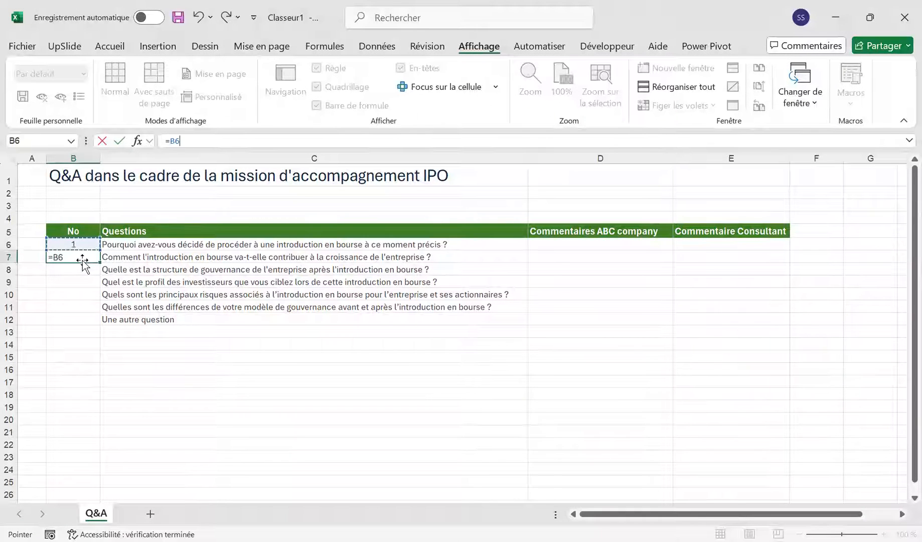
{"action": "type", "text": "+1"}
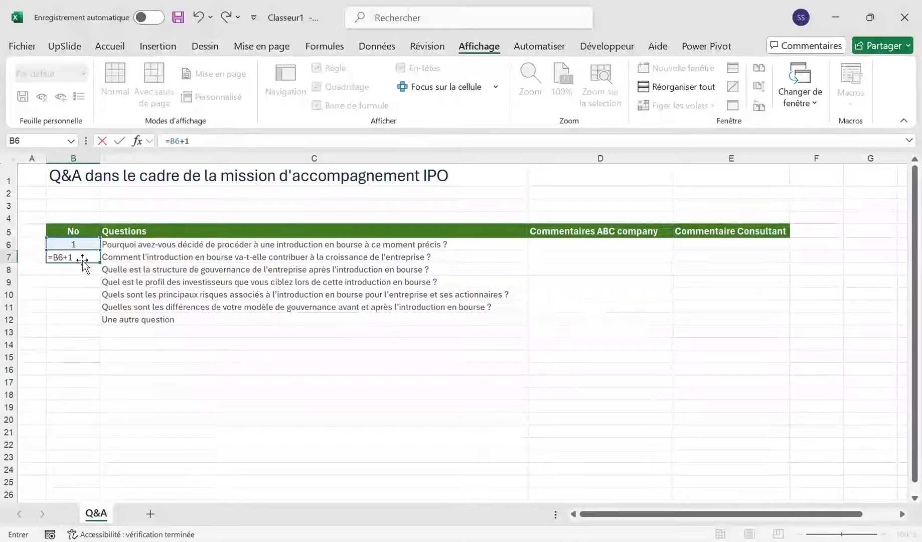
{"action": "key", "text": "Return"}
{"action": "key", "text": "Up"}
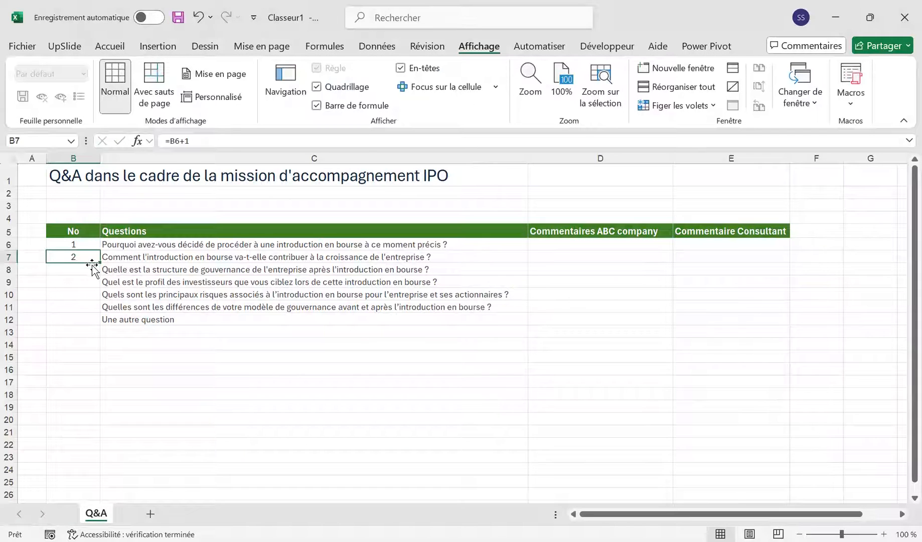
{"action": "left_click_drag", "start_coordinate": [99, 263], "coordinate": [98, 325]}
{"action": "left_click", "coordinate": [70, 305]}
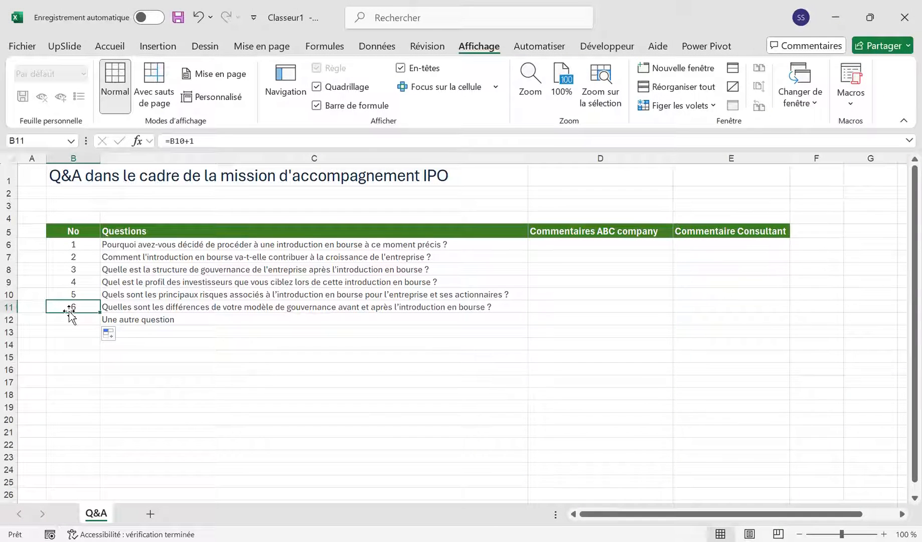
Step: Delete row 8, which holds the question about the governance structure after the IPO
{"action": "left_click", "coordinate": [72, 270]}
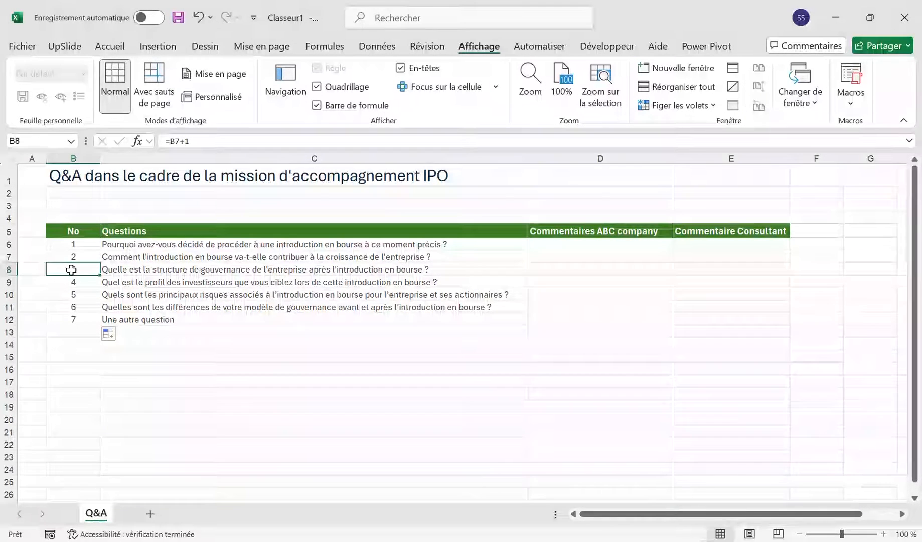
{"action": "key", "text": "shift+space"}
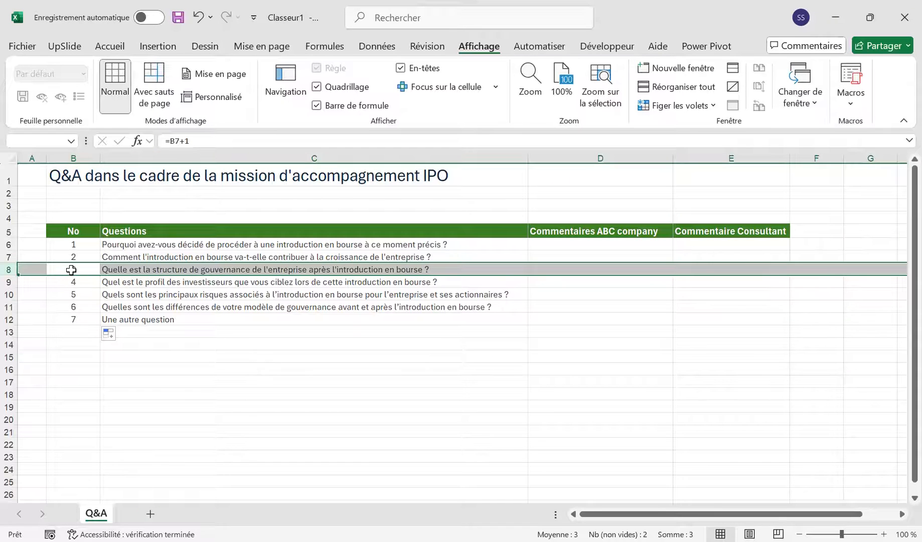
{"action": "key", "text": "ctrl+minus"}
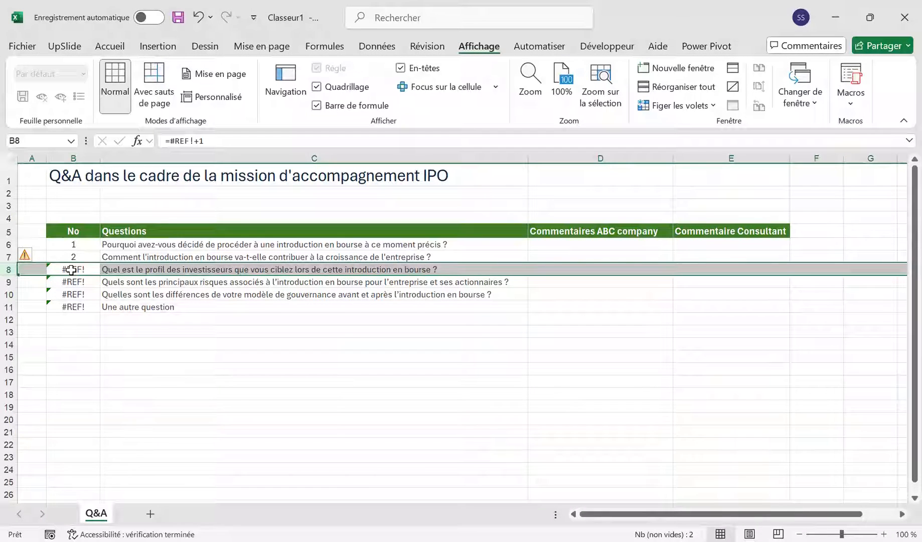
Step: Replace the broken numbering formula in B8 with =B7+1
{"action": "left_click", "coordinate": [72, 270]}
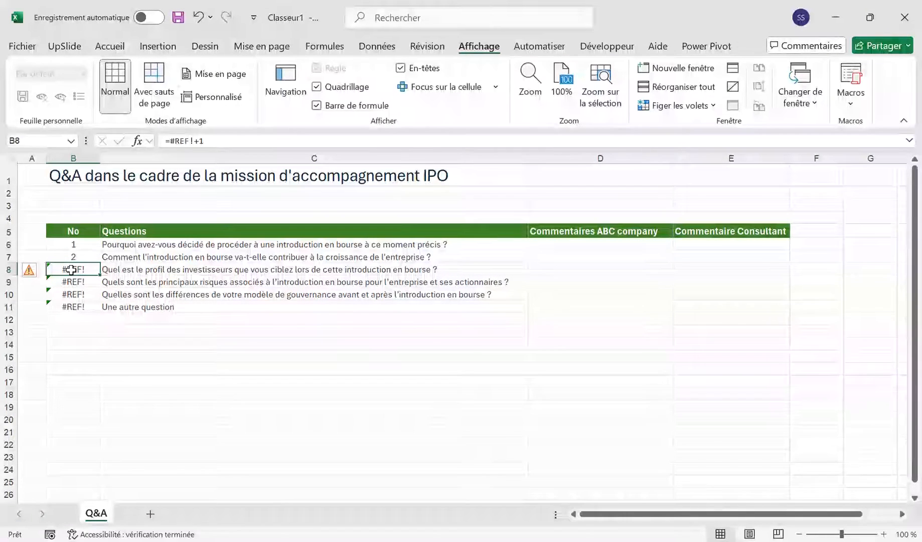
{"action": "type", "text": "="}
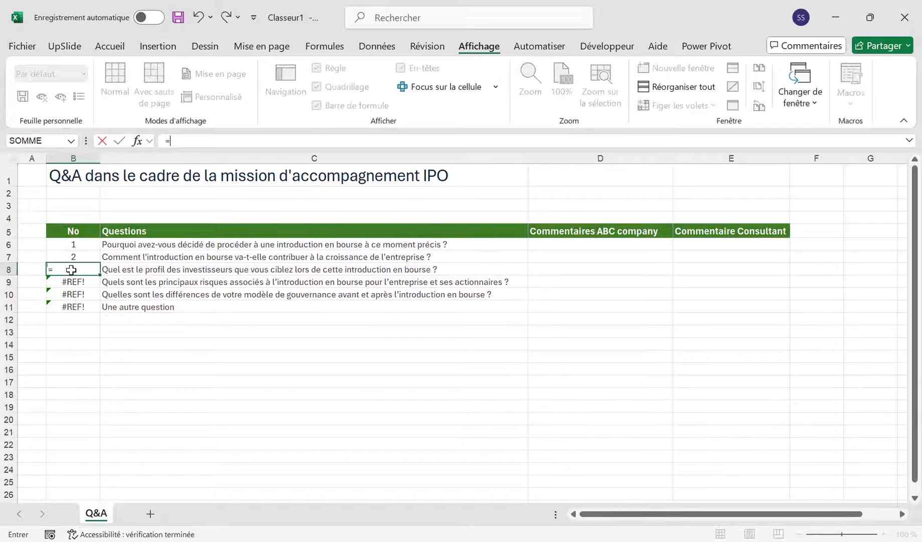
{"action": "key", "text": "Up"}
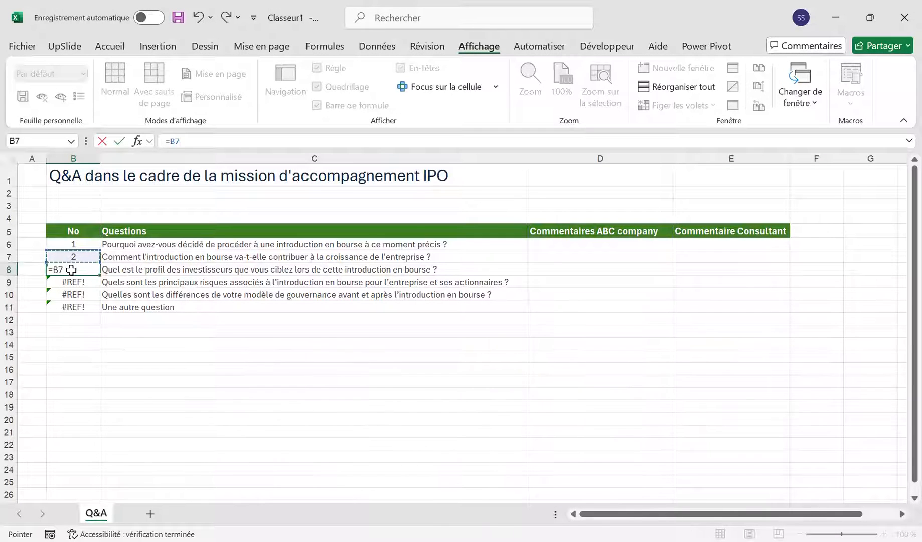
{"action": "type", "text": "+1"}
{"action": "key", "text": "Return"}
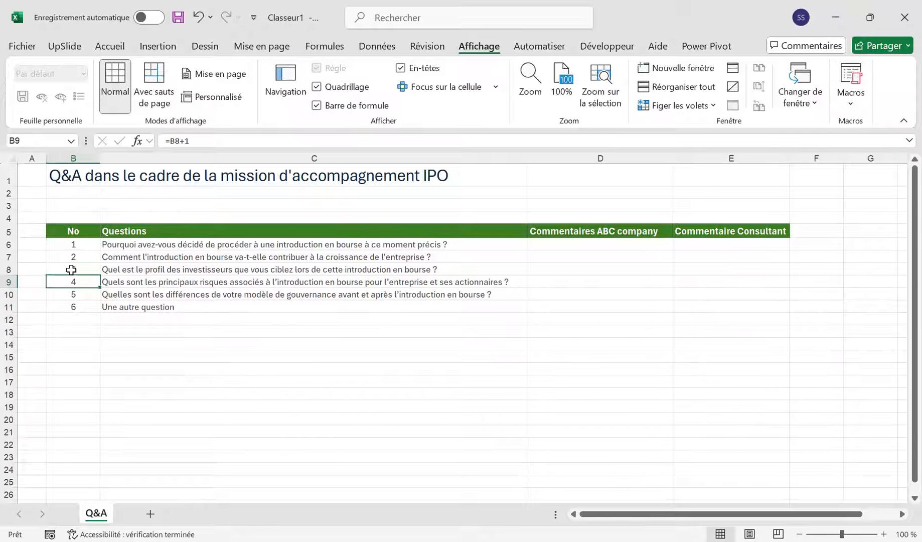
Step: Try deleting row 7 with the question about company growth, and undo the deletion
{"action": "key", "text": "Up"}
{"action": "key", "text": "Up"}
{"action": "key", "text": "shift+space"}
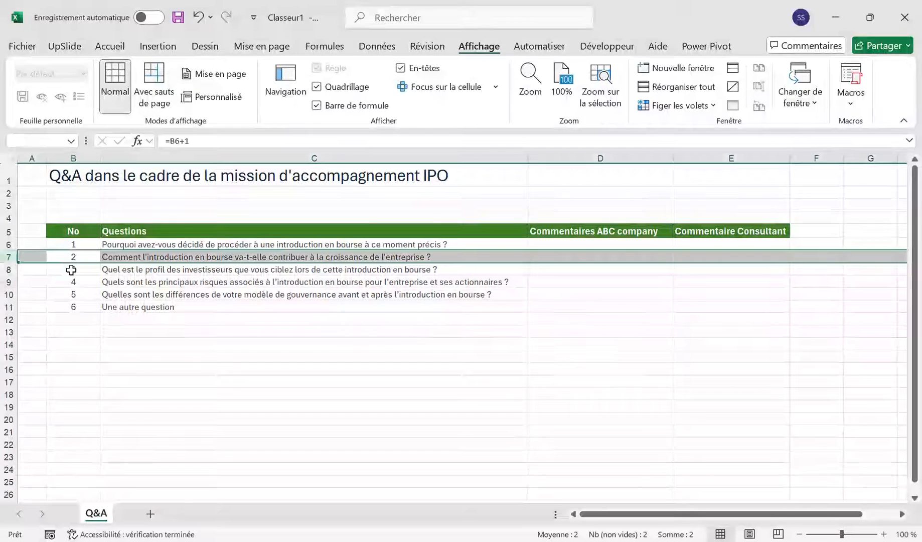
{"action": "key", "text": "ctrl+minus"}
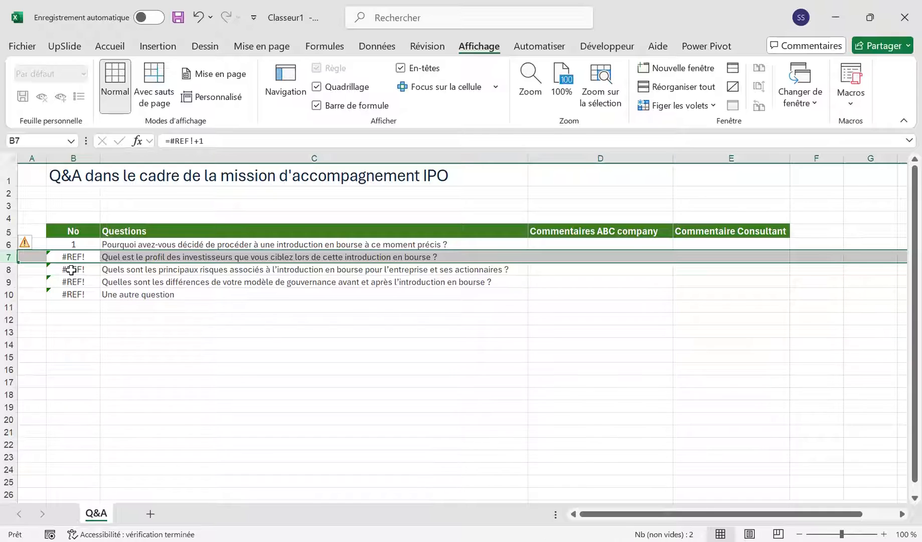
{"action": "key", "text": "ctrl+z"}
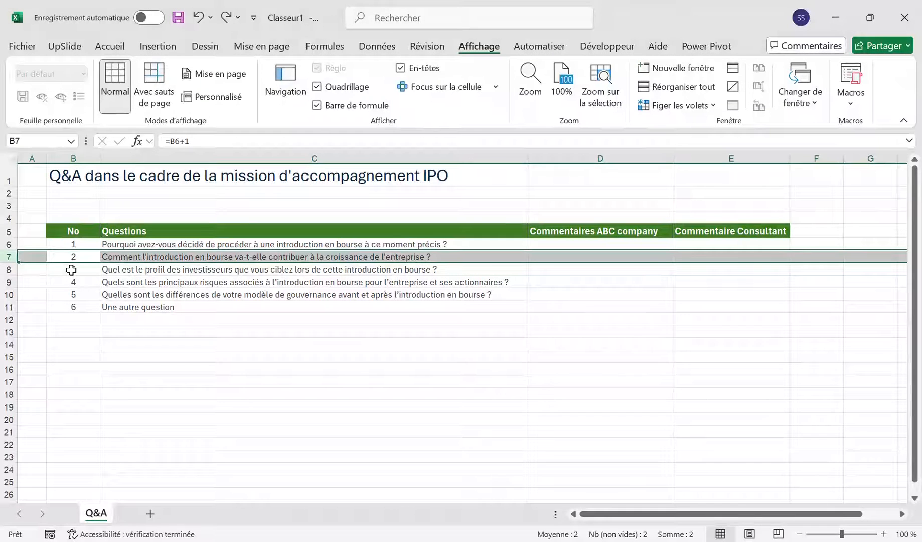
Step: Clear all question numbers from B6:B11
{"action": "key", "text": "Up"}
{"action": "key", "text": "Down"}
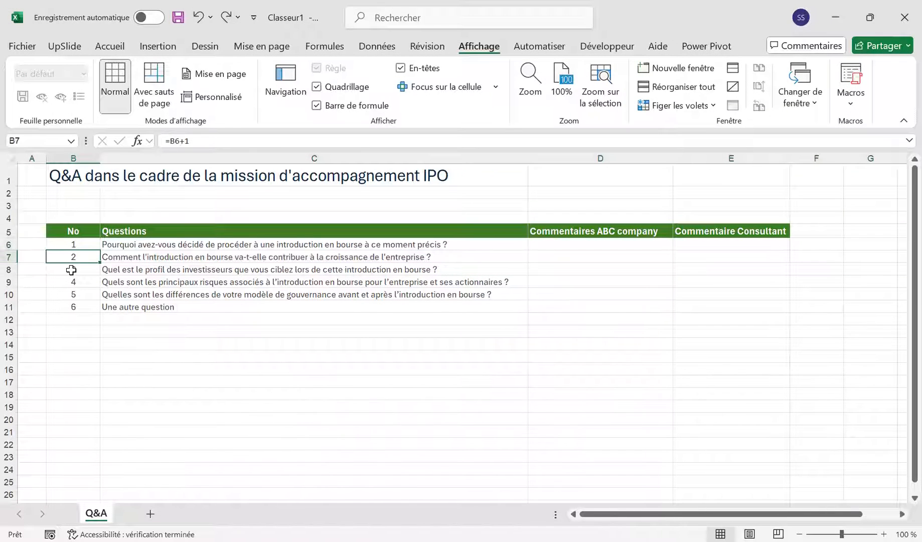
{"action": "key", "text": "Up"}
{"action": "key", "text": "shift+Down"}
{"action": "key", "text": "shift+Down"}
{"action": "key", "text": "ctrl+shift+Down"}
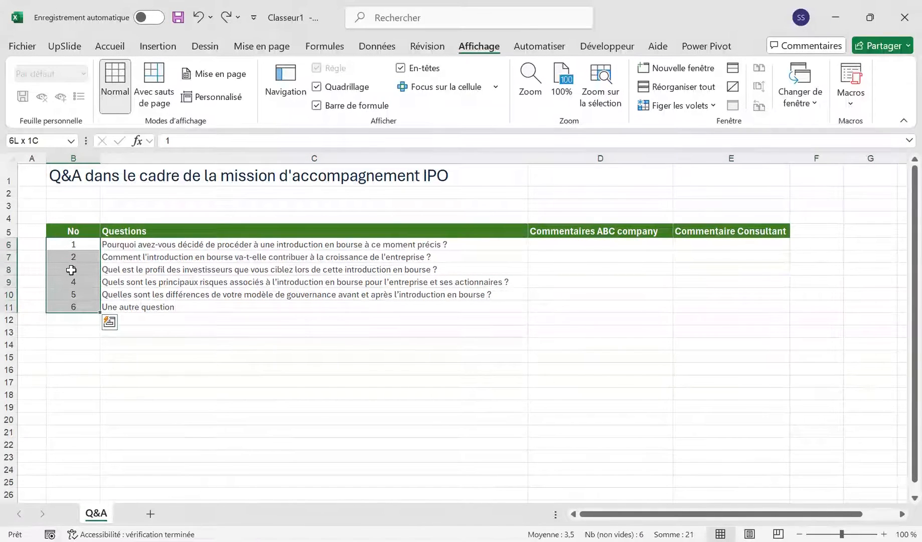
{"action": "key", "text": "Delete"}
{"action": "key", "text": "Down"}
{"action": "key", "text": "Up"}
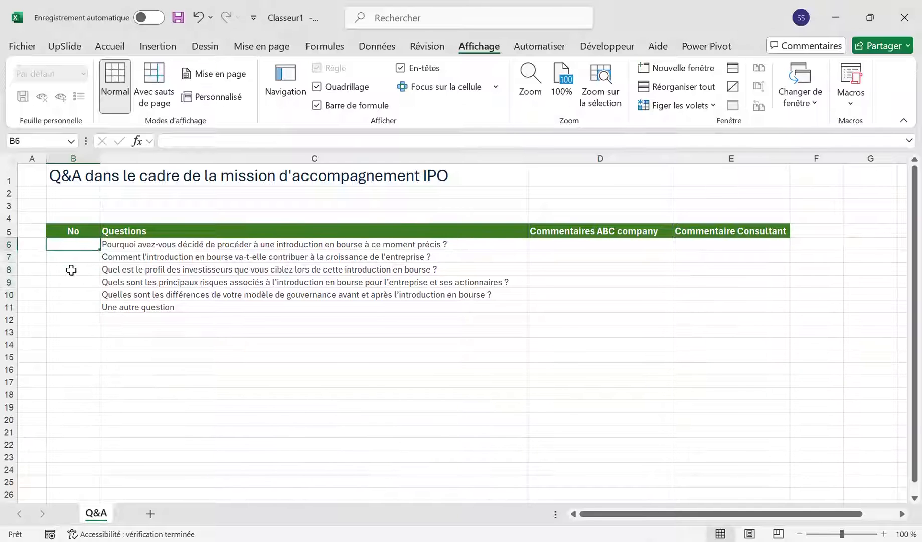
Step: Enter the formula =LIGNE(B6) in cell B6 for the first question's number
{"action": "key", "text": "Down"}
{"action": "key", "text": "Down"}
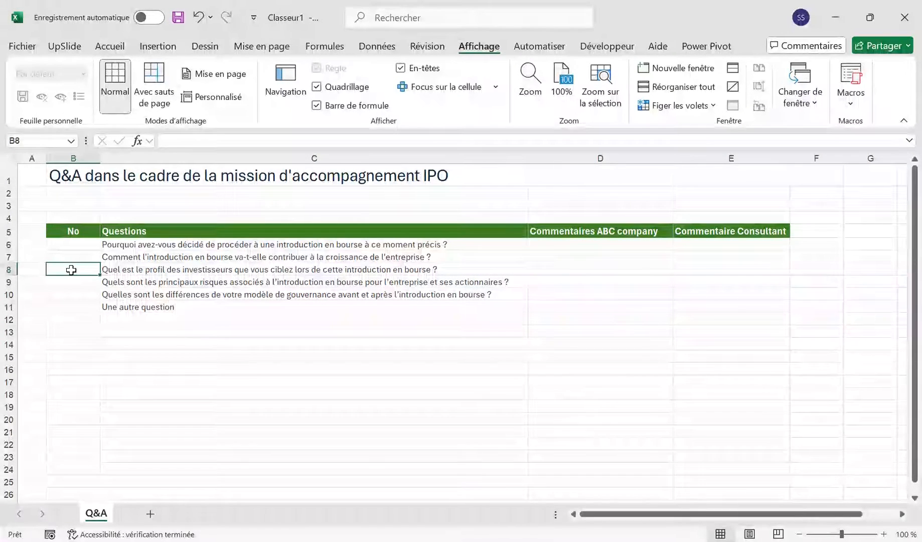
{"action": "key", "text": "Up"}
{"action": "key", "text": "Up"}
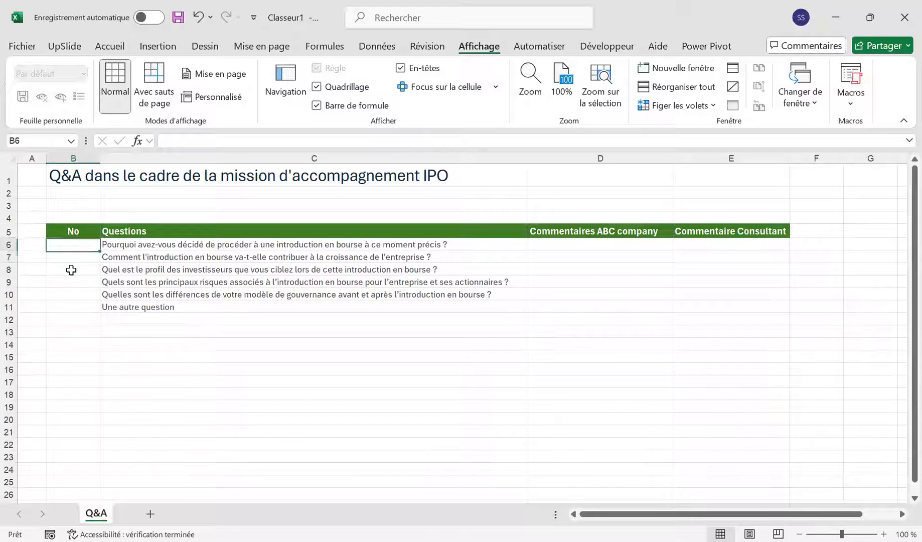
{"action": "type", "text": "="}
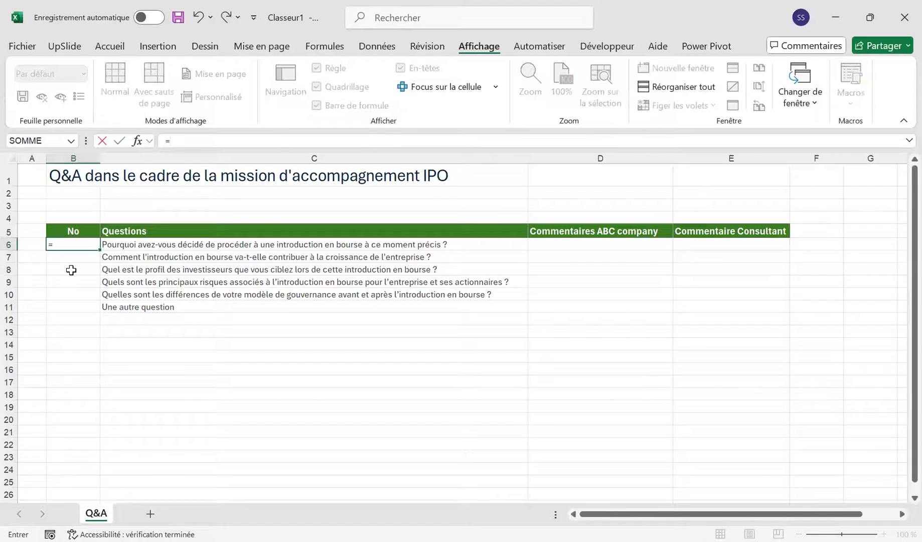
{"action": "type", "text": "LIGNE("}
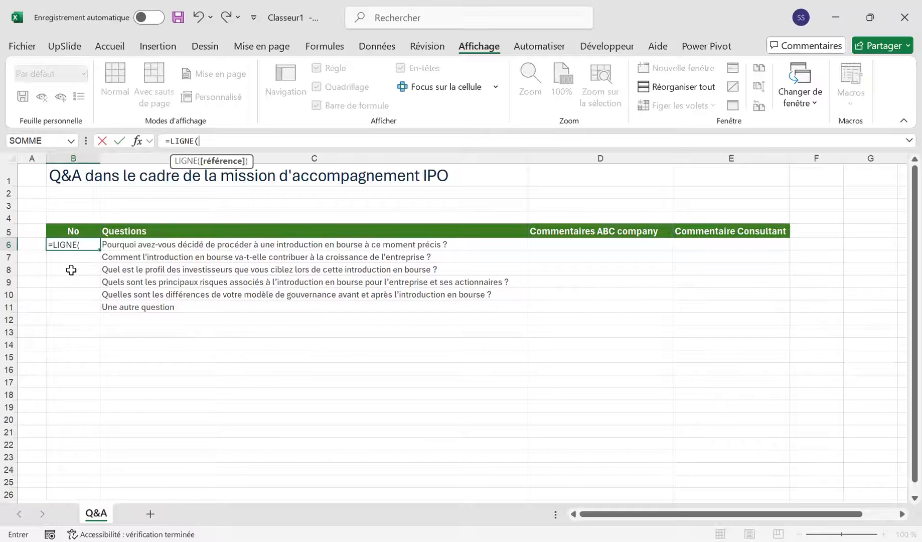
{"action": "type", "text": "B"}
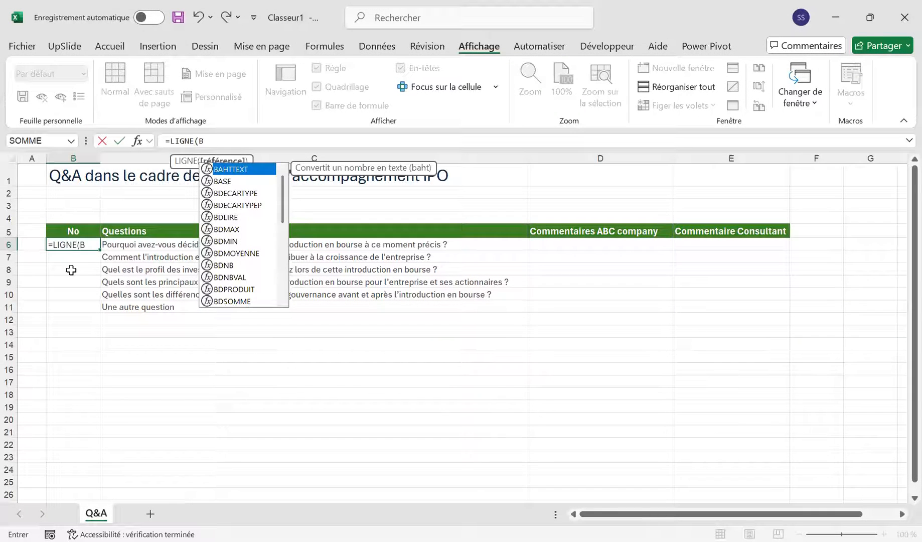
{"action": "type", "text": "6"}
{"action": "key", "text": "Return"}
{"action": "key", "text": "Up"}
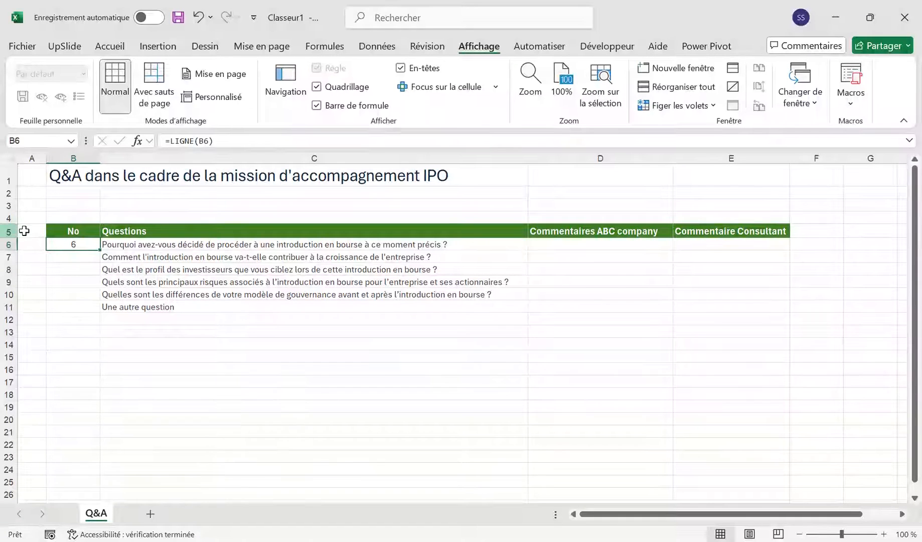
Step: Change the formula in B6 to =LIGNE(B6)-5 and fill it down to B11
{"action": "left_click", "coordinate": [9, 230]}
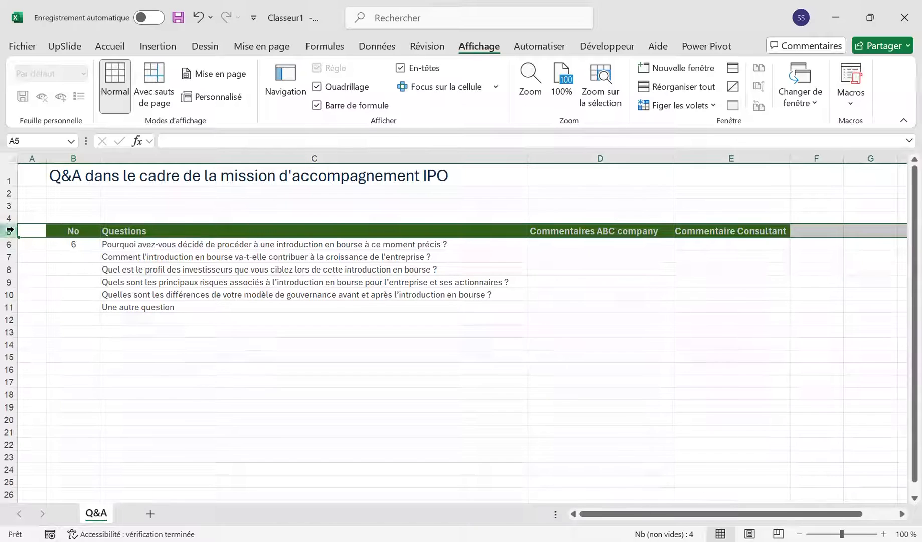
{"action": "left_click", "coordinate": [79, 246]}
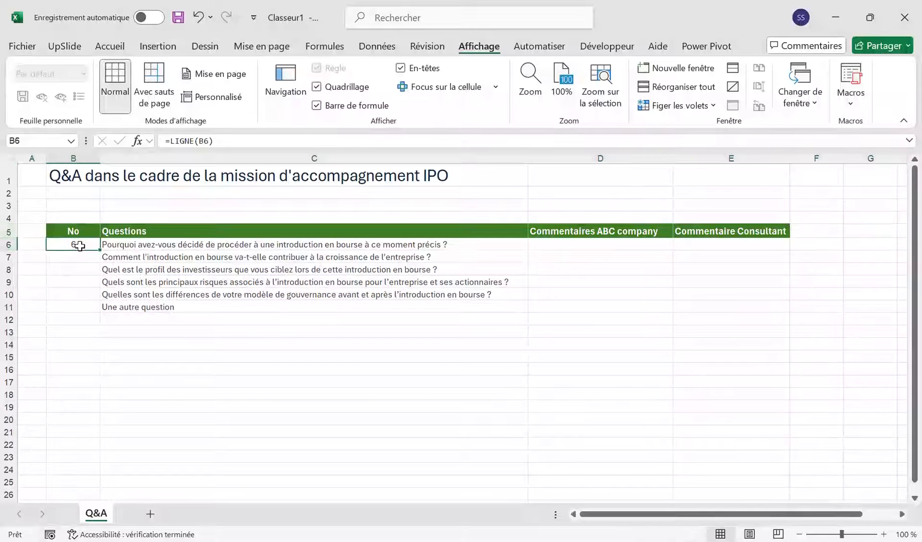
{"action": "left_click", "coordinate": [238, 140]}
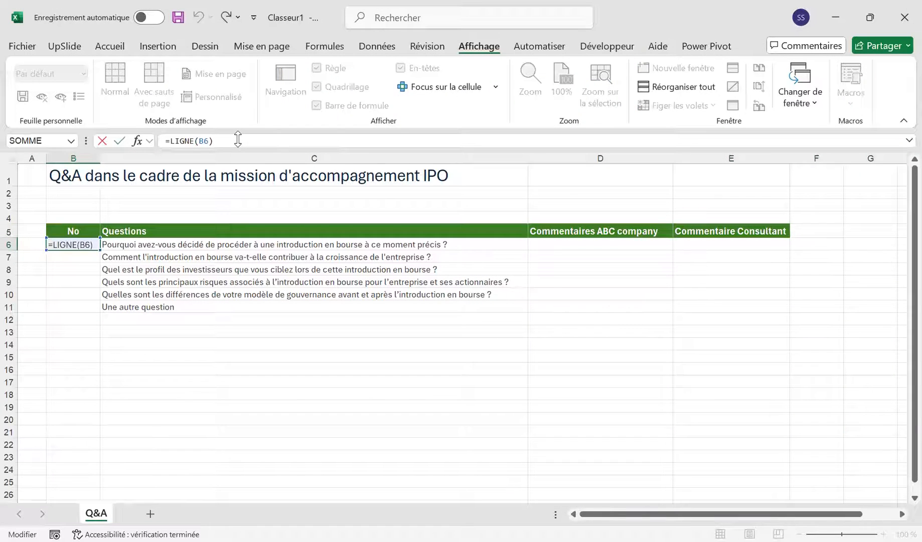
{"action": "type", "text": "-5"}
{"action": "key", "text": "ctrl+Return"}
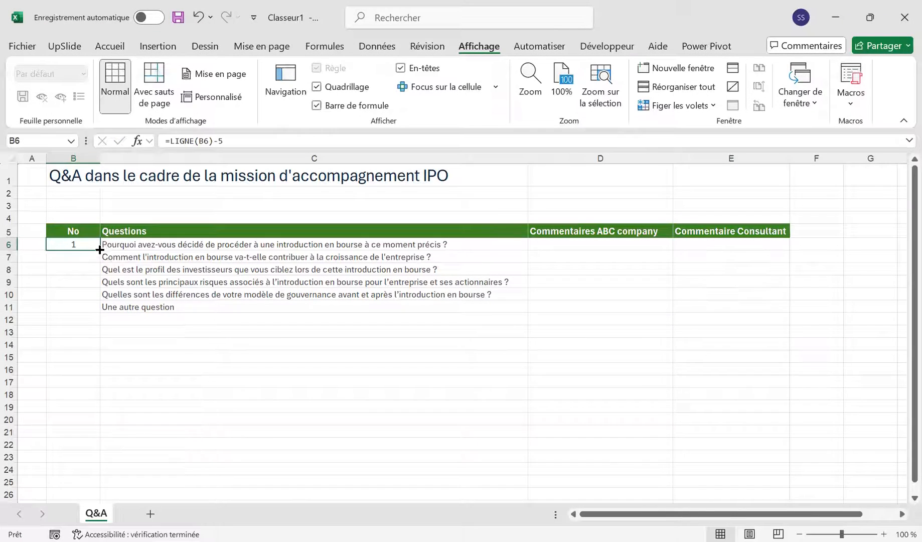
{"action": "left_click_drag", "start_coordinate": [98, 249], "coordinate": [86, 313]}
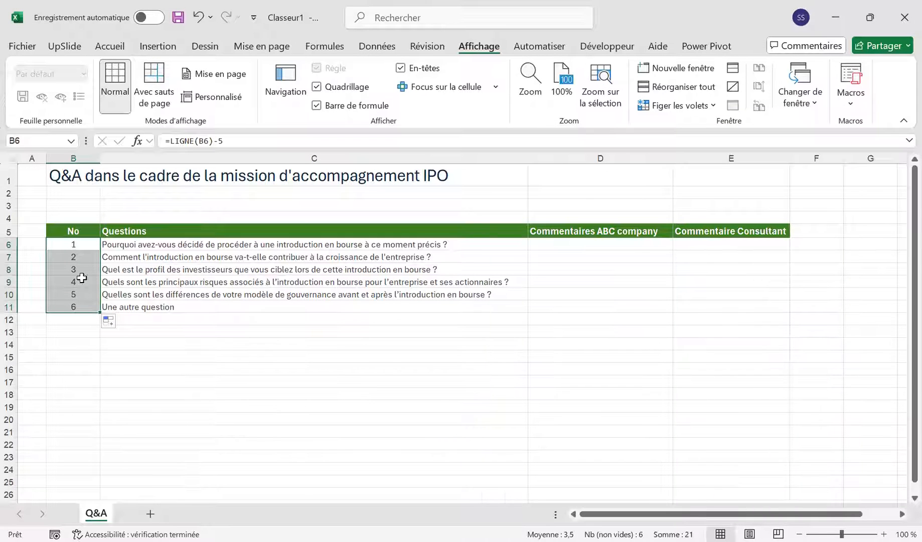
{"action": "left_click", "coordinate": [71, 297]}
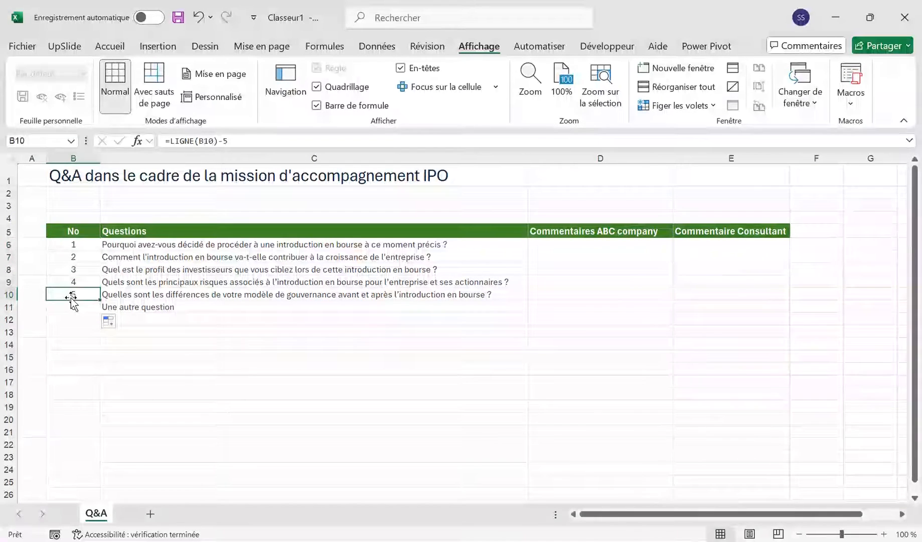
Step: Delete row 8, which holds the question about the targeted investor profile
{"action": "left_click", "coordinate": [57, 267]}
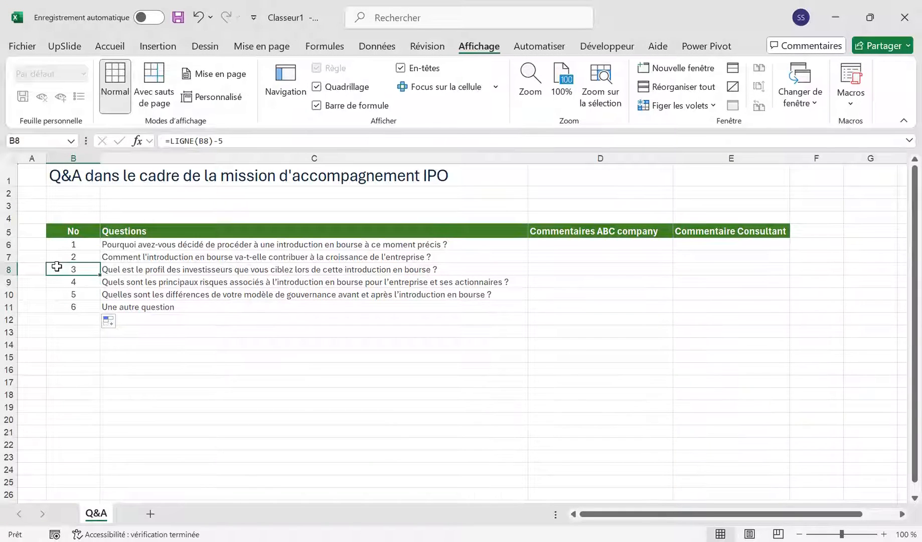
{"action": "key", "text": "shift+space"}
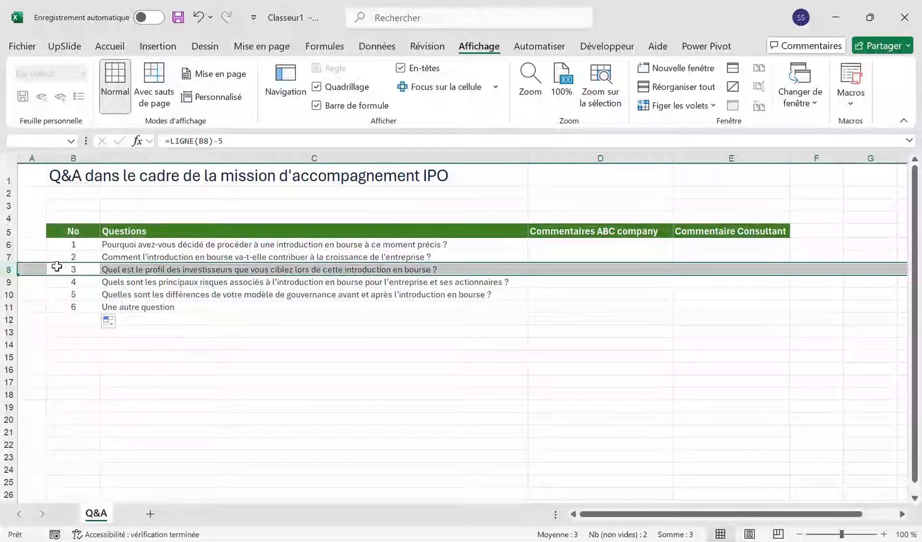
{"action": "key", "text": "ctrl+minus"}
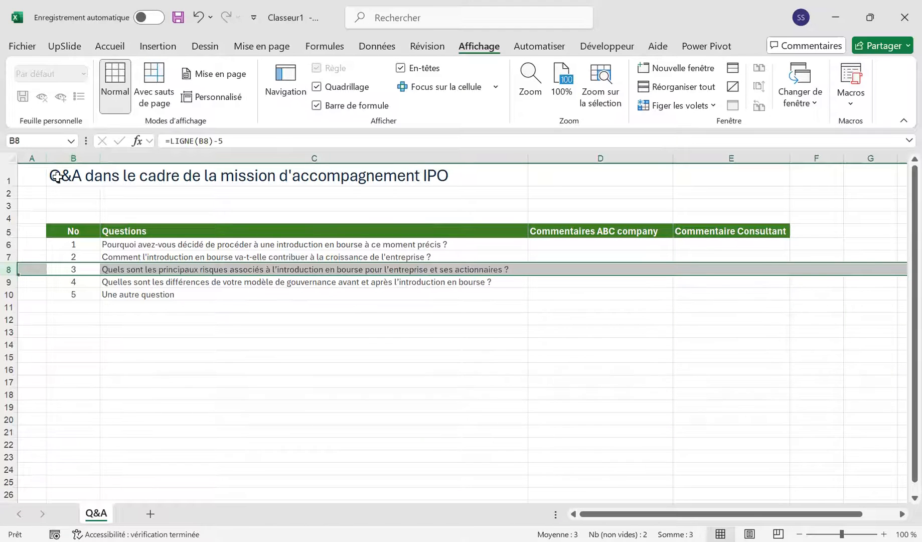
Step: Delete the empty row 3 above the Q&A table header
{"action": "left_click", "coordinate": [58, 204]}
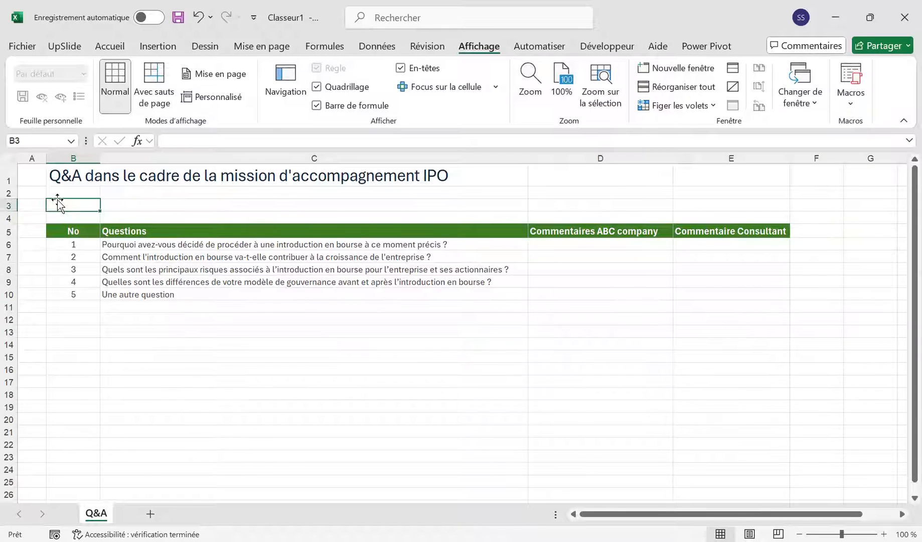
{"action": "key", "text": "shift+space"}
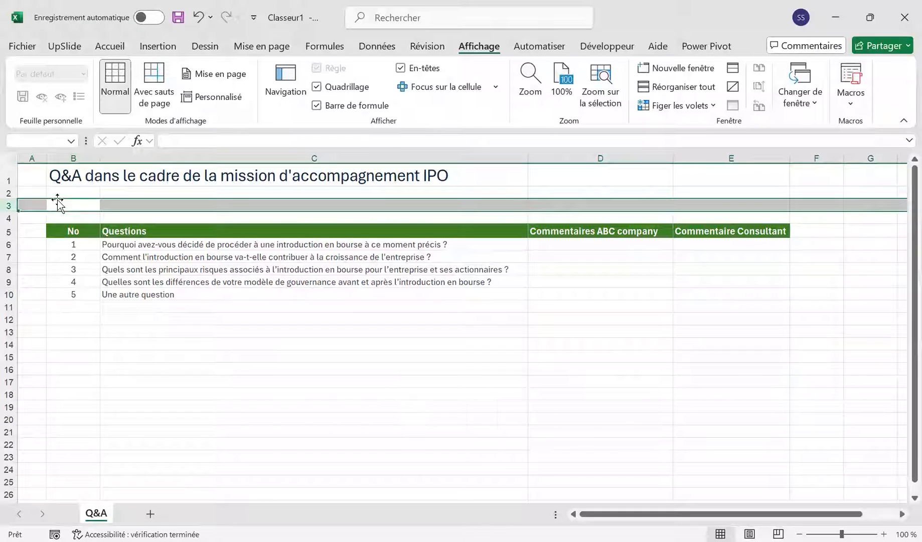
{"action": "key", "text": "ctrl+minus"}
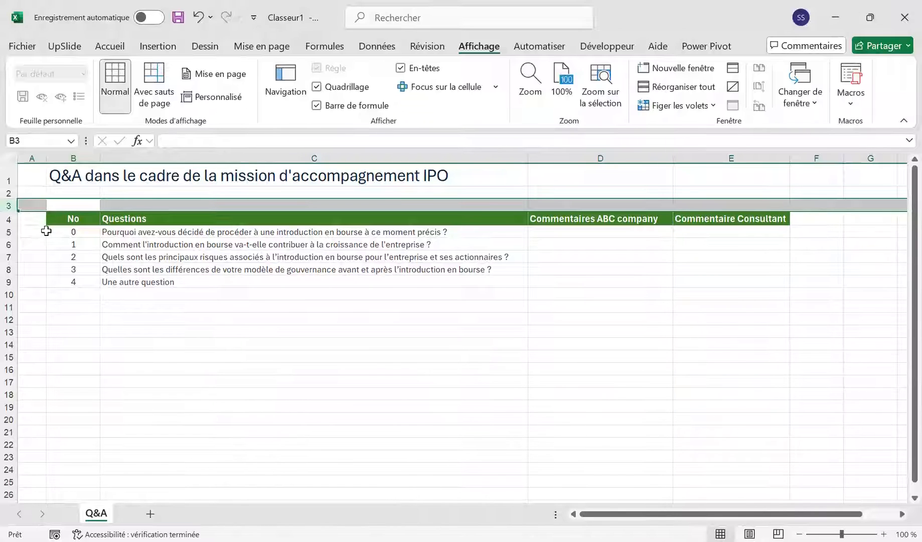
Step: Change the formula in B5 to =LIGNE(B5)-LIGNE($B$4) and fill it down to B9
{"action": "left_click", "coordinate": [72, 218]}
{"action": "left_click", "coordinate": [74, 234]}
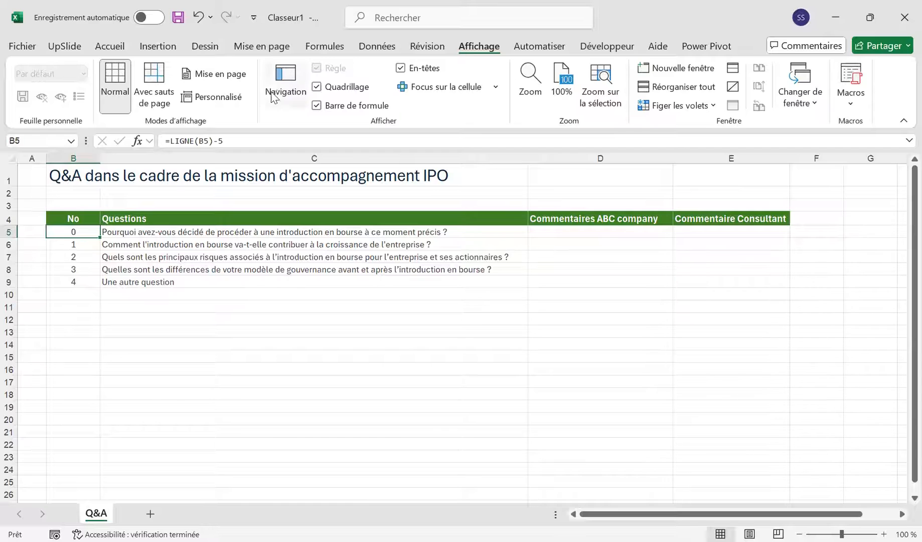
{"action": "left_click", "coordinate": [226, 140]}
{"action": "key", "text": "BackSpace"}
{"action": "type", "text": "4"}
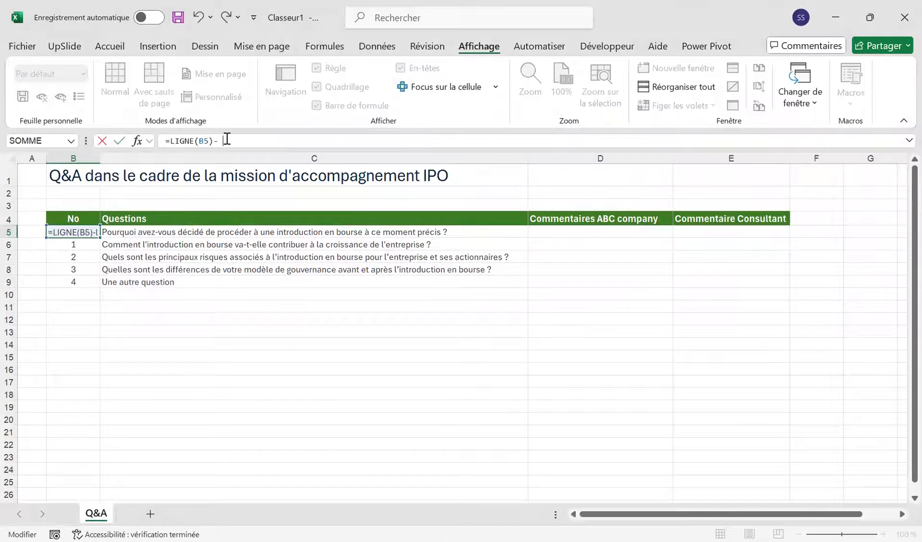
{"action": "type", "text": "ig"}
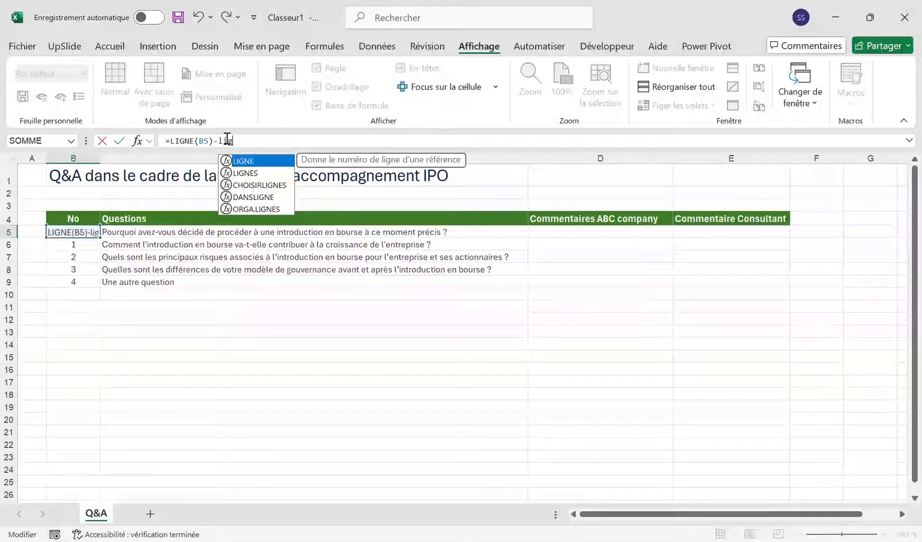
{"action": "key", "text": "Tab"}
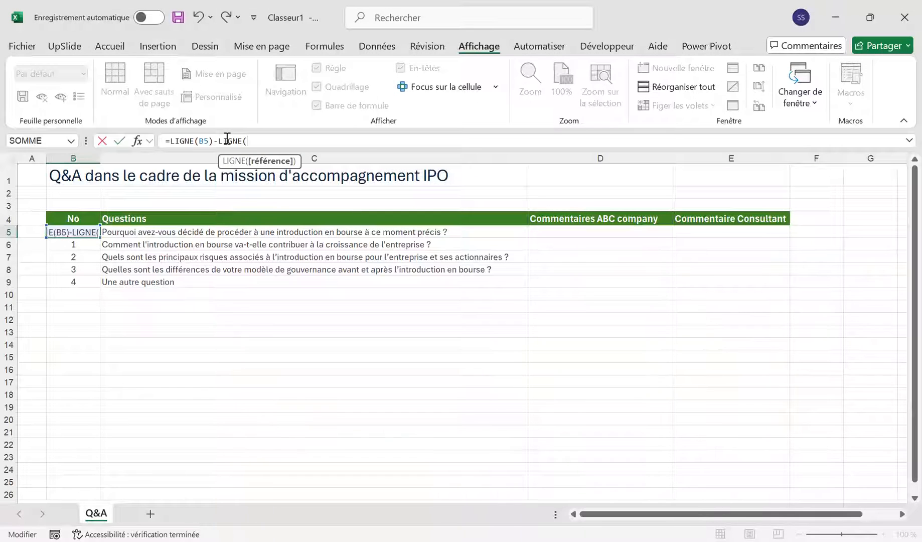
{"action": "left_click", "coordinate": [64, 216]}
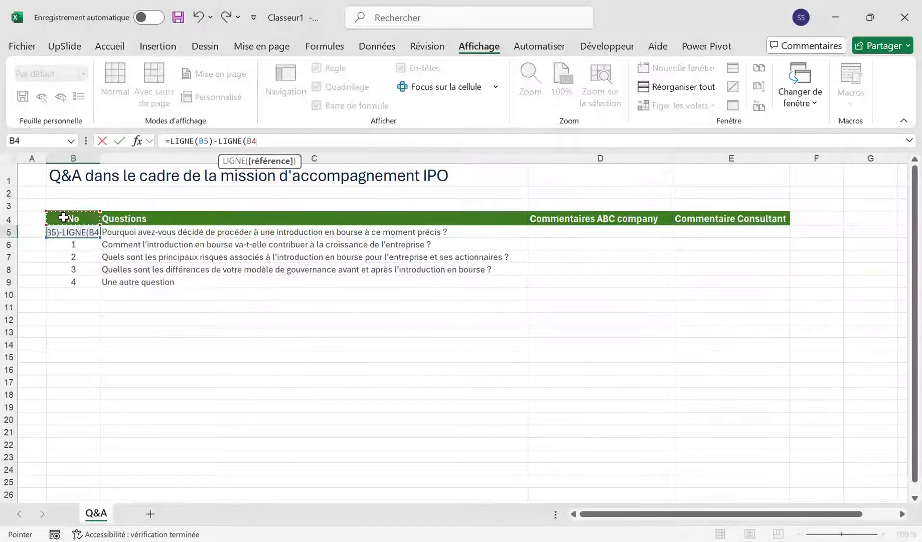
{"action": "key", "text": "F4"}
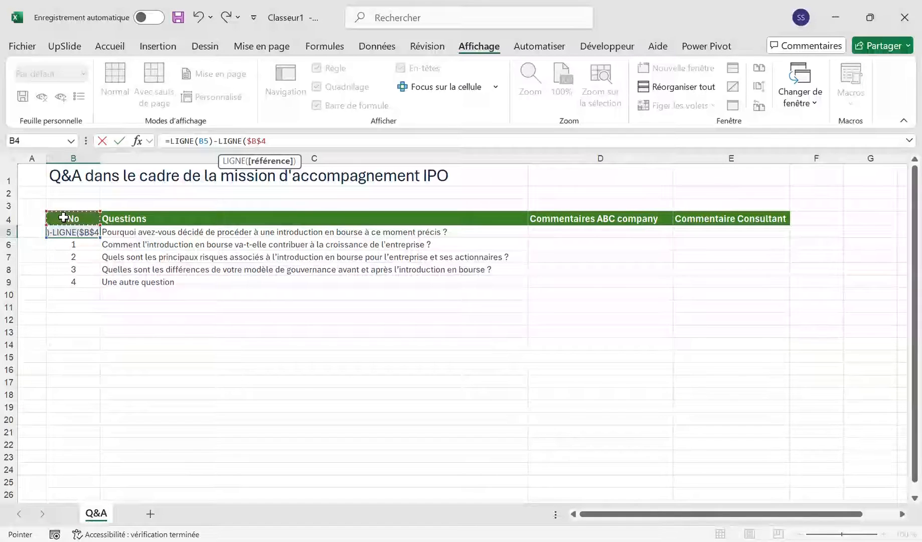
{"action": "type", "text": ")"}
{"action": "key", "text": "Return"}
{"action": "key", "text": "Up"}
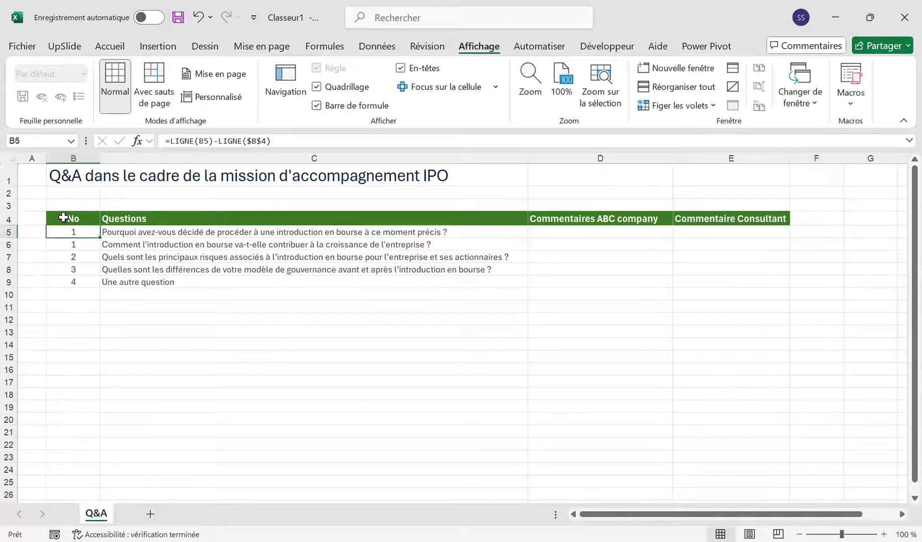
{"action": "left_click_drag", "start_coordinate": [100, 236], "coordinate": [98, 291]}
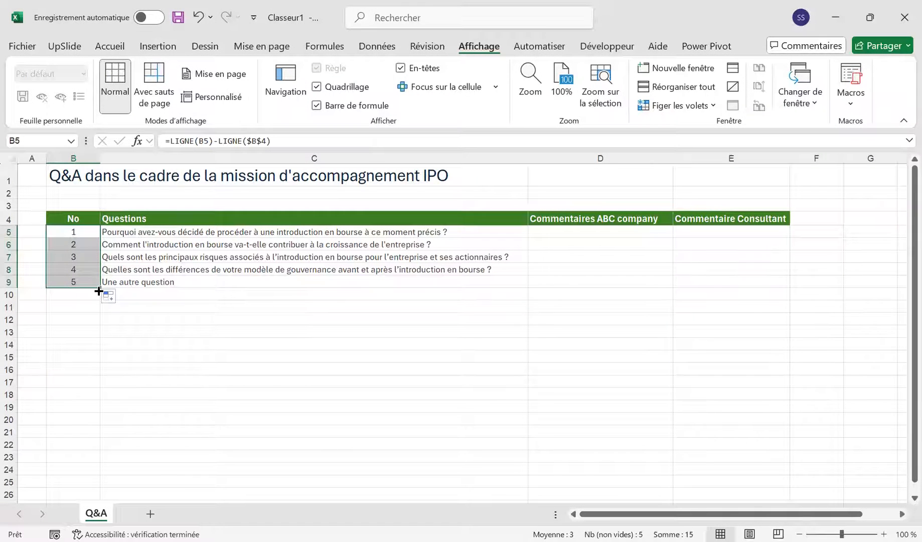
Step: Insert three blank rows at row 3, above the Q&A table header
{"action": "left_click", "coordinate": [53, 204]}
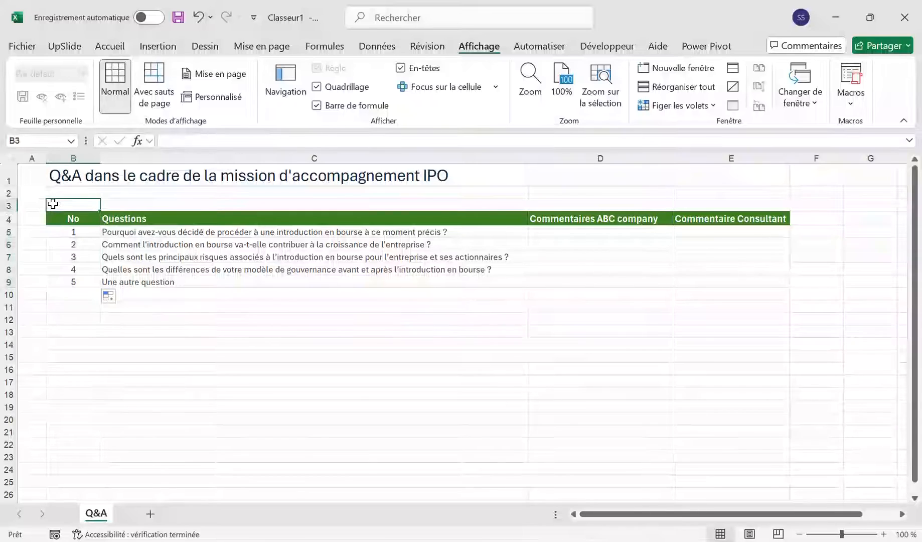
{"action": "key", "text": "shift+space"}
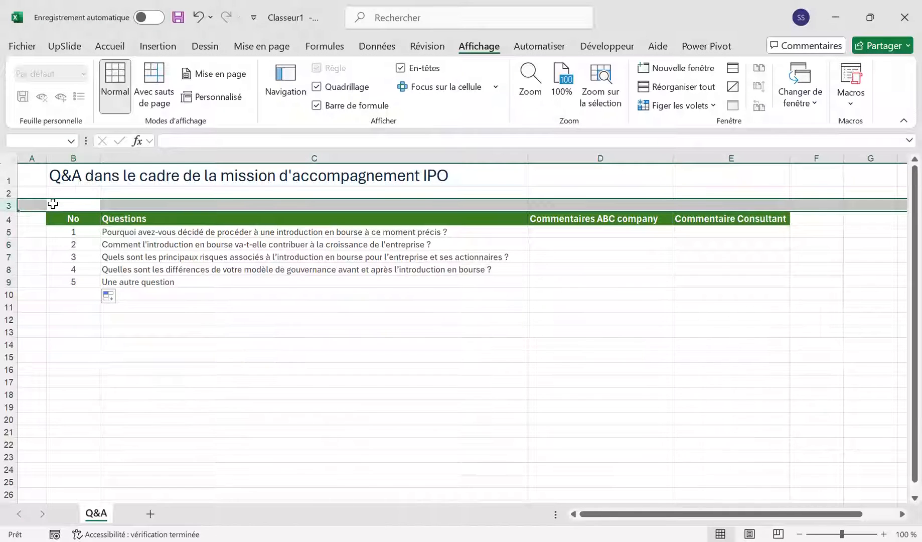
{"action": "key", "text": "ctrl+plus"}
{"action": "key", "text": "ctrl+plus"}
{"action": "key", "text": "ctrl+plus"}
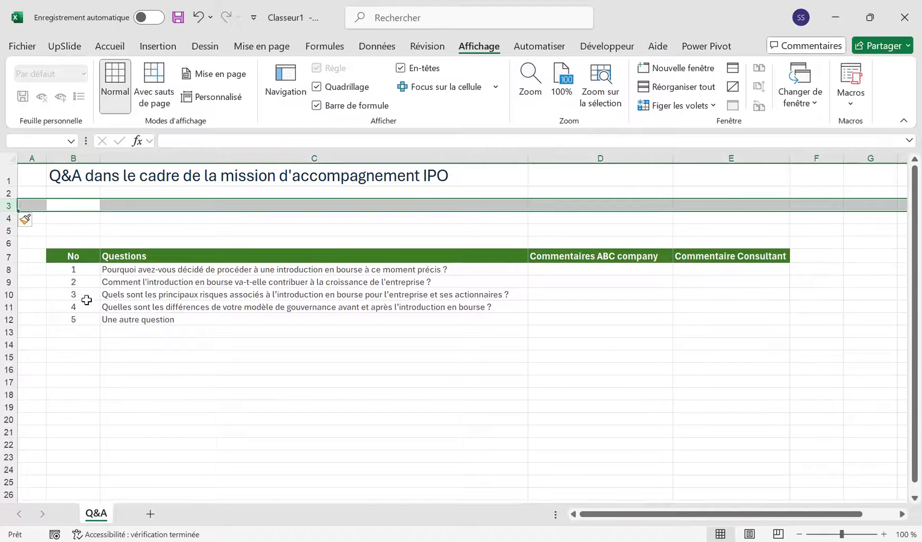
Step: Delete row 11, which holds the question about governance model differences before and after the IPO
{"action": "left_click", "coordinate": [86, 303]}
{"action": "key", "text": "shift+space"}
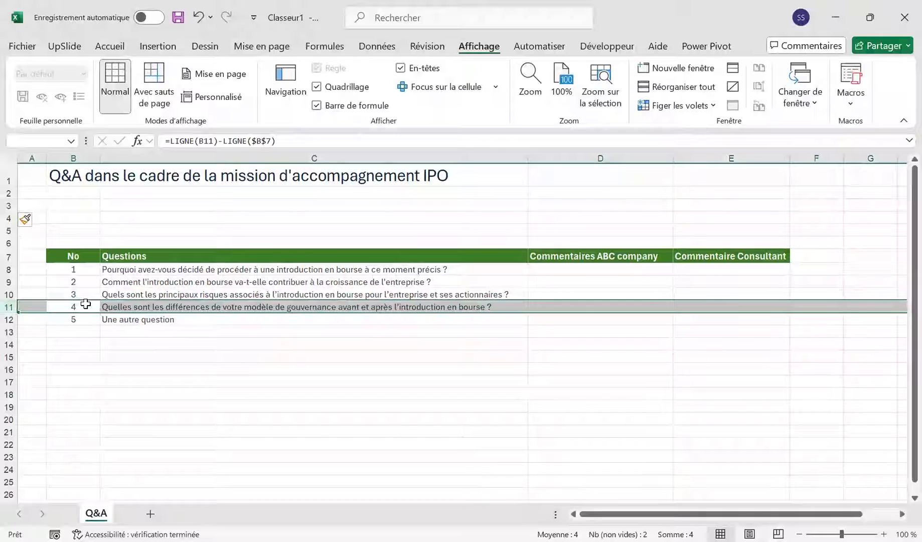
{"action": "key", "text": "ctrl+minus"}
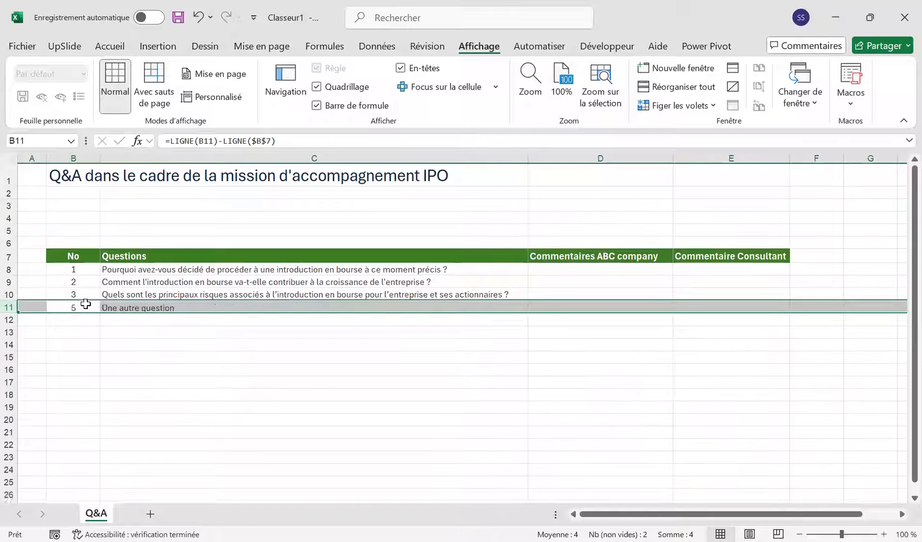
{"action": "left_click_drag", "start_coordinate": [85, 304], "coordinate": [80, 293]}
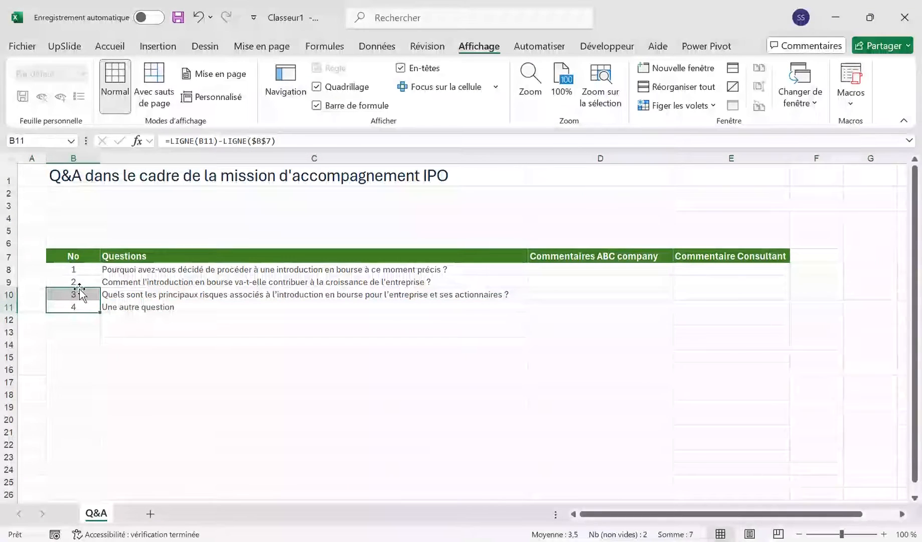
Step: Delete row 9, which holds the question about the IPO's contribution to the company's growth
{"action": "left_click", "coordinate": [73, 283]}
{"action": "key", "text": "shift+space"}
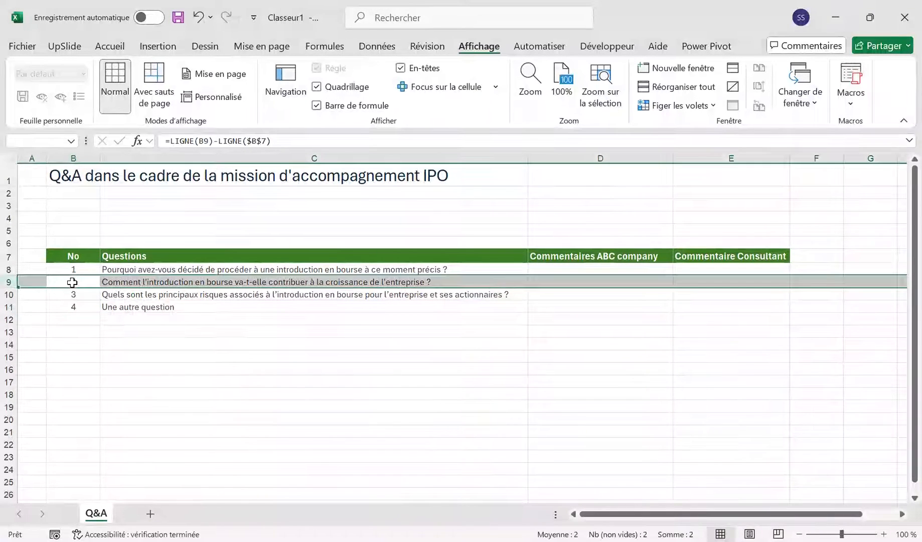
{"action": "key", "text": "ctrl+minus"}
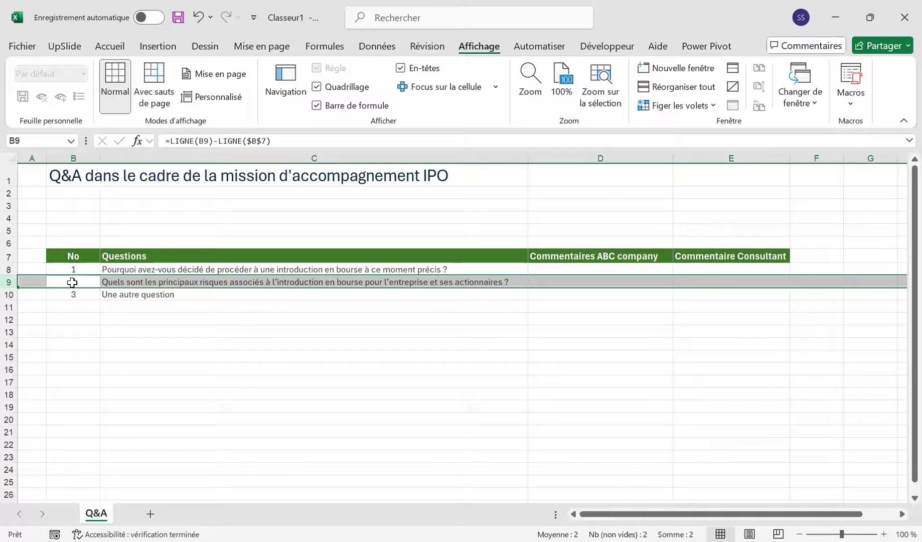